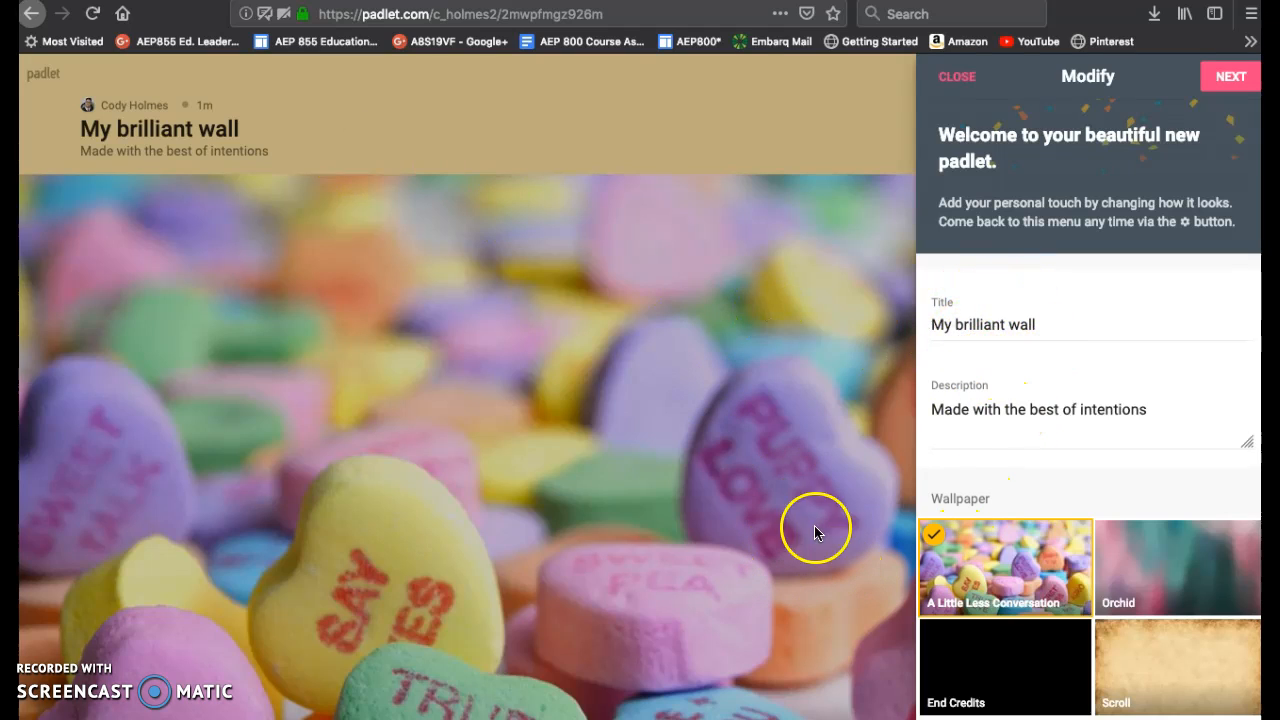
Replace the padlet's title with "Presidents, Presidents, Presidents!"
{"action": "left_click_drag", "start_coordinate": [1057, 323], "coordinate": [902, 319]}
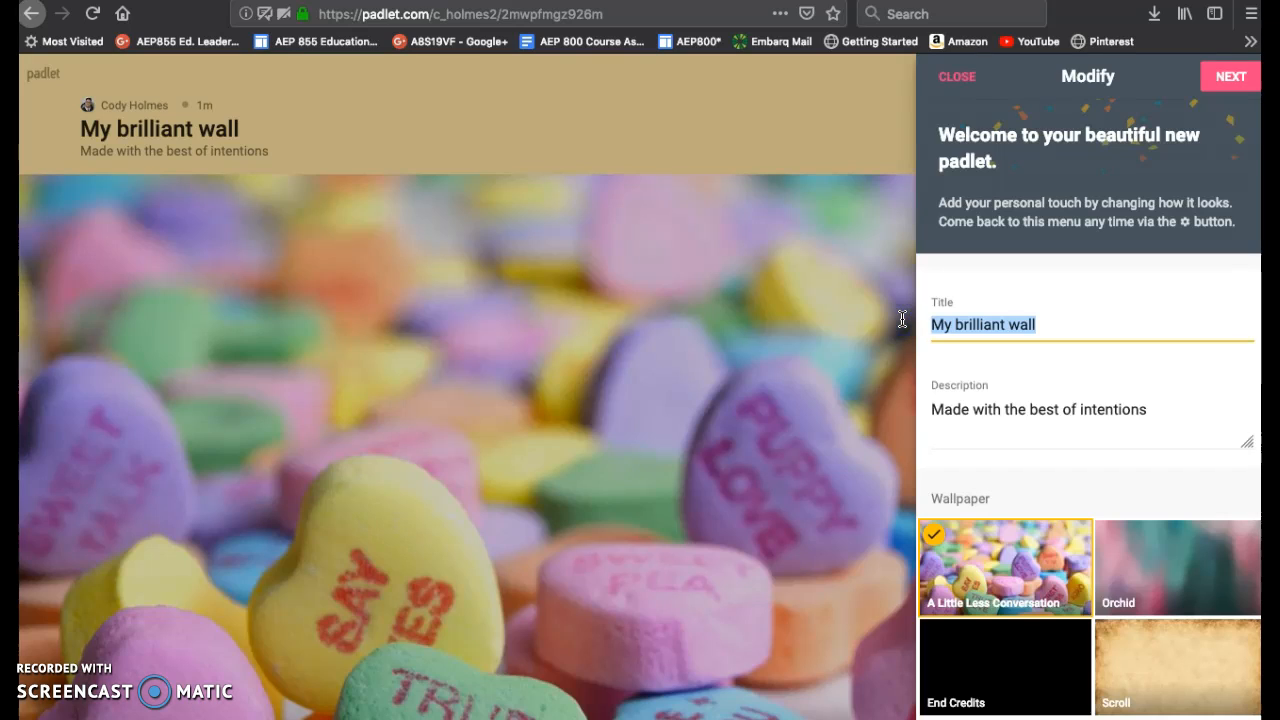
{"action": "type", "text": "Presidents, Presisden"}
{"action": "key", "text": "BackSpace"}
{"action": "key", "text": "BackSpace"}
{"action": "key", "text": "BackSpace"}
{"action": "key", "text": "BackSpace"}
{"action": "type", "text": "dents, Presidents!"}
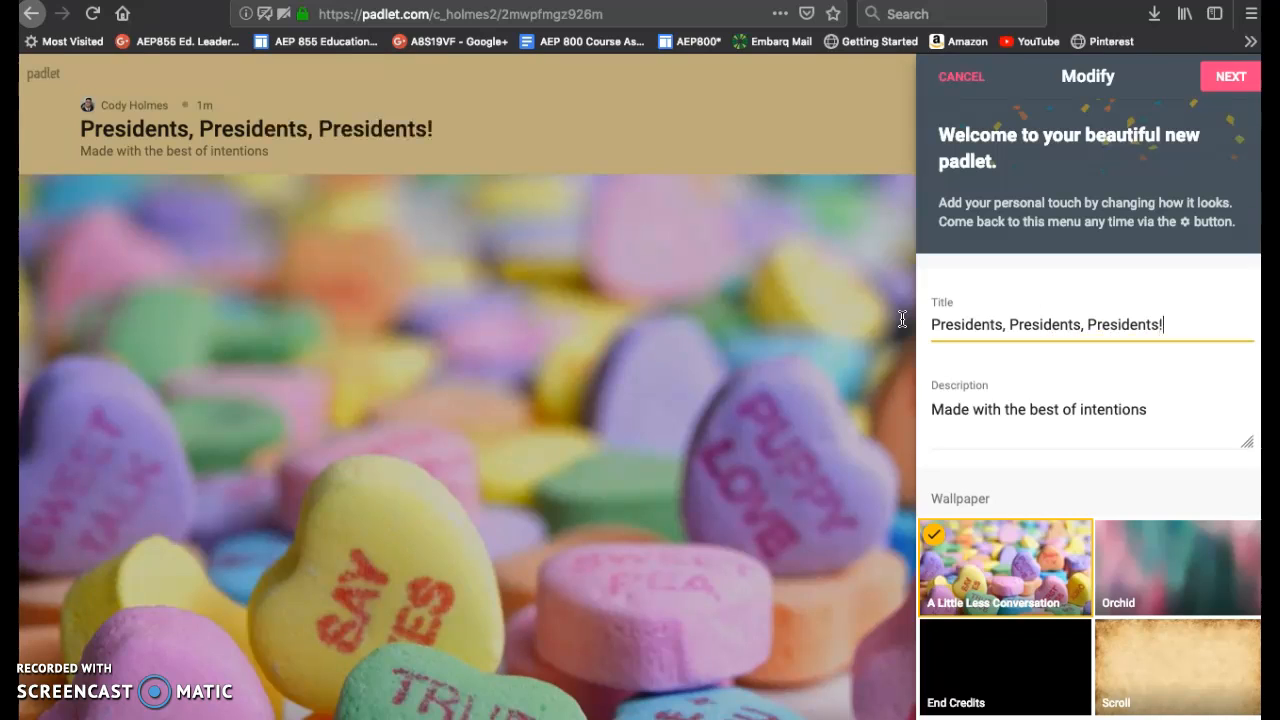
{"action": "left_click", "coordinate": [1000, 414]}
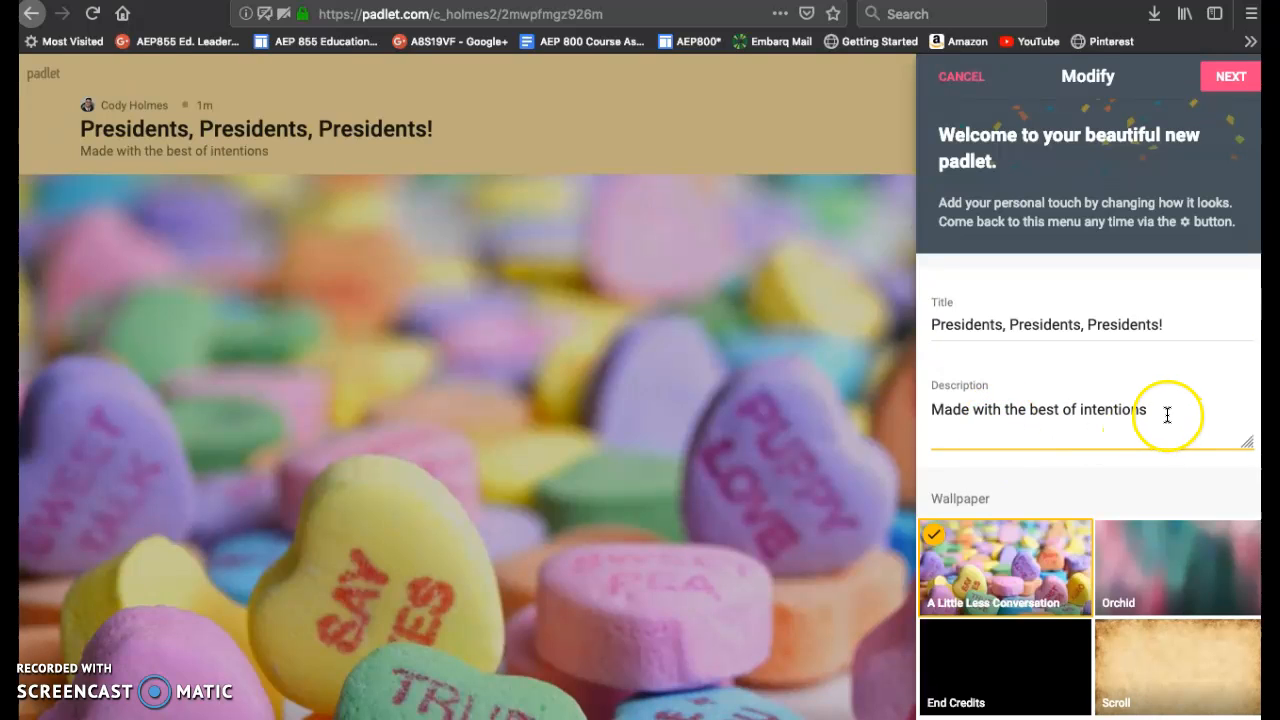
Set the padlet's wallpaper to Scroll and its font style to Niagara
{"action": "scroll", "coordinate": [1120, 582], "scroll_direction": "down", "scroll_amount": 2}
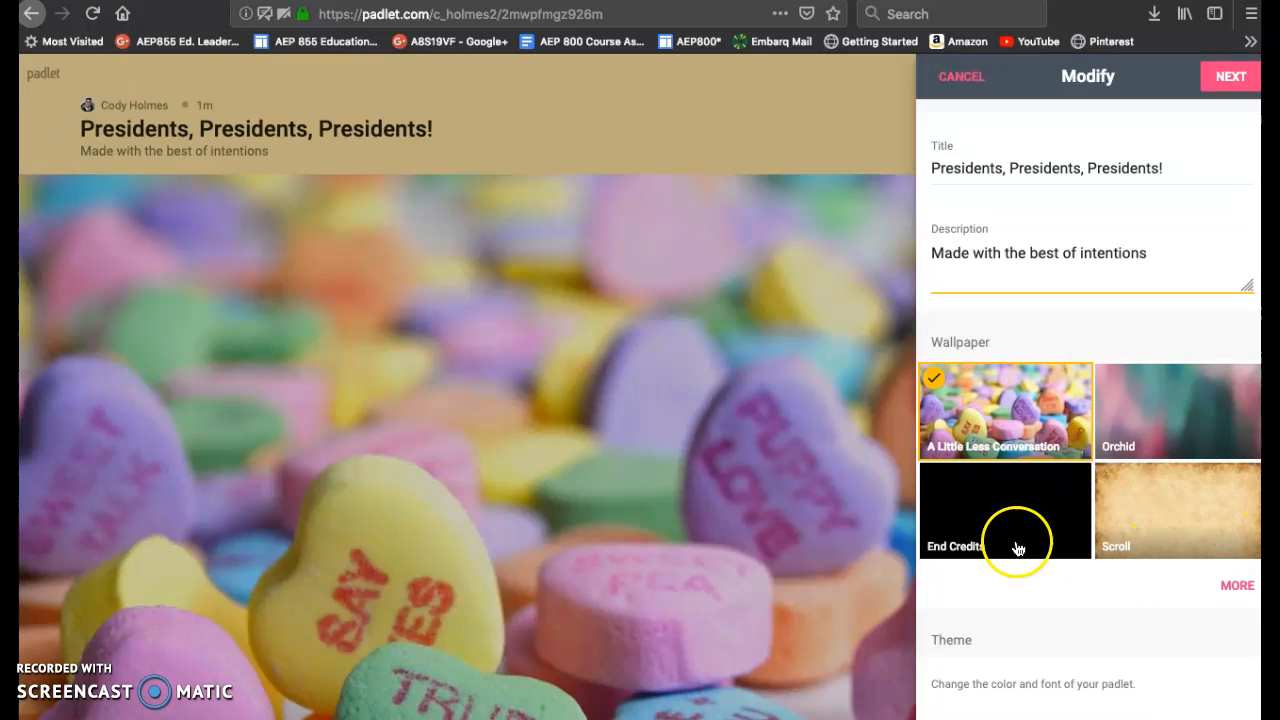
{"action": "left_click", "coordinate": [1208, 508]}
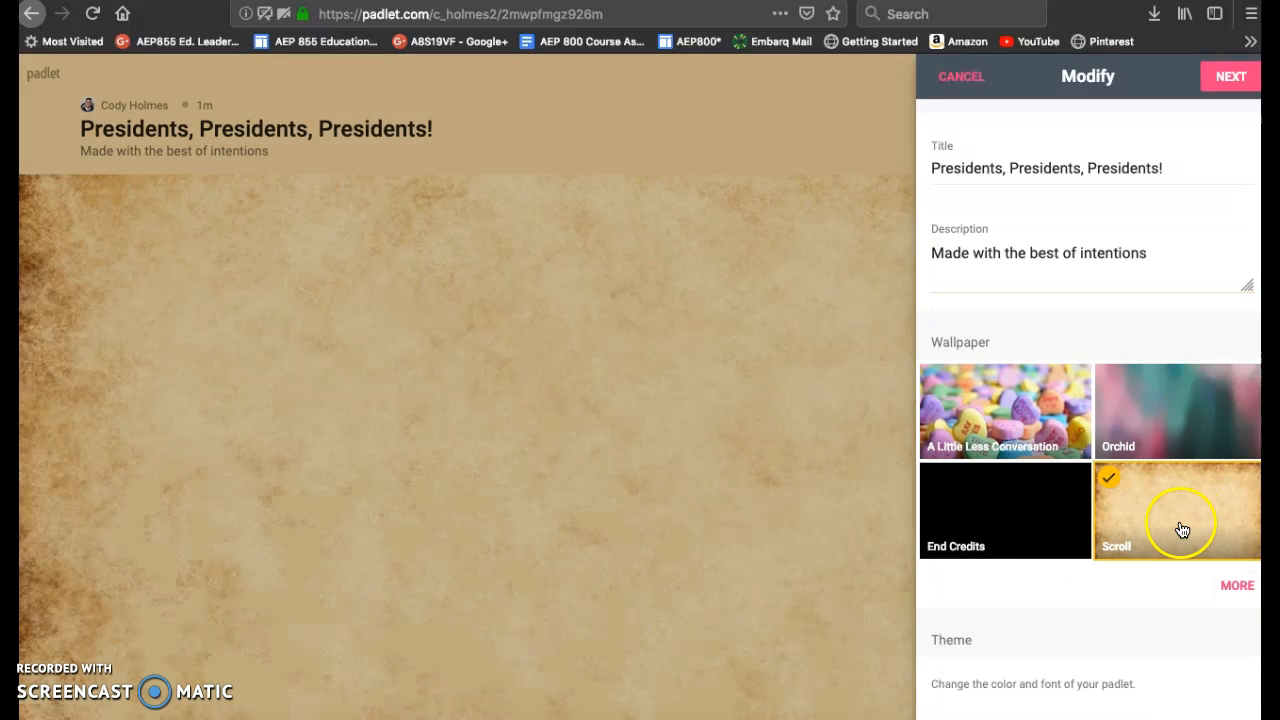
{"action": "scroll", "coordinate": [1103, 549], "scroll_direction": "down", "scroll_amount": 3}
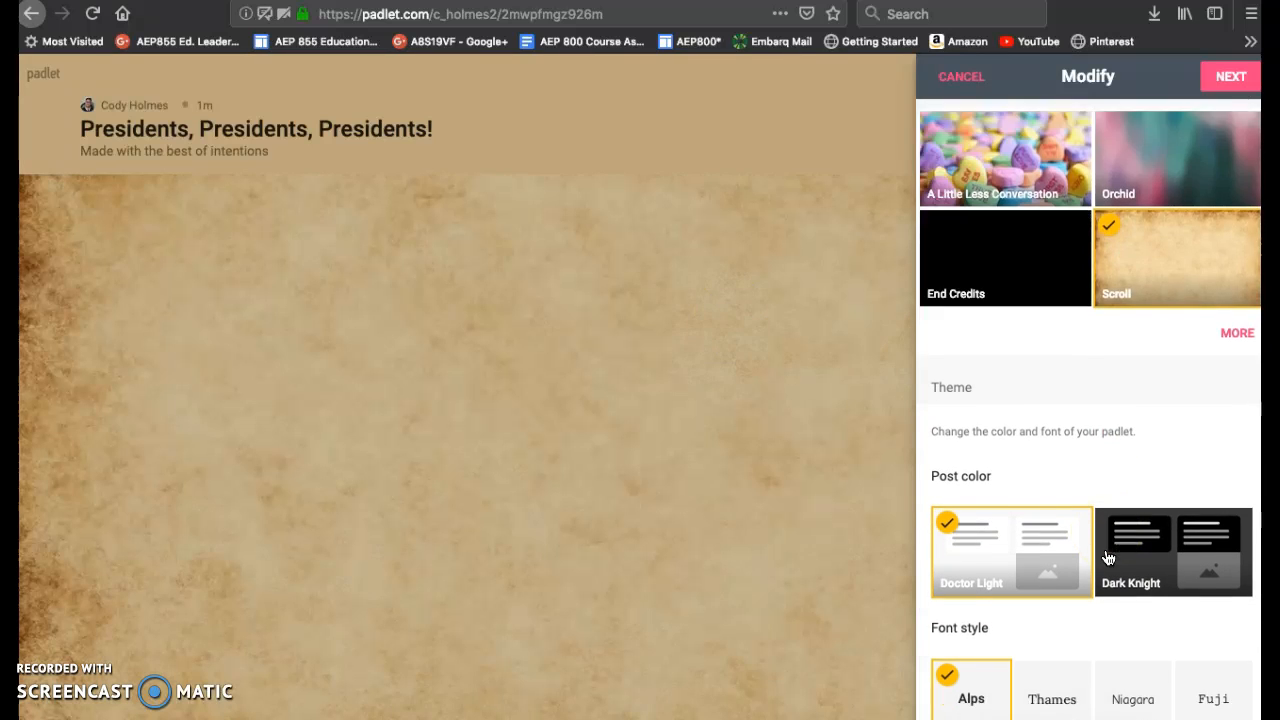
{"action": "scroll", "coordinate": [1107, 557], "scroll_direction": "down", "scroll_amount": 5}
{"action": "left_click", "coordinate": [1155, 306]}
{"action": "scroll", "coordinate": [1139, 312], "scroll_direction": "down", "scroll_amount": 1}
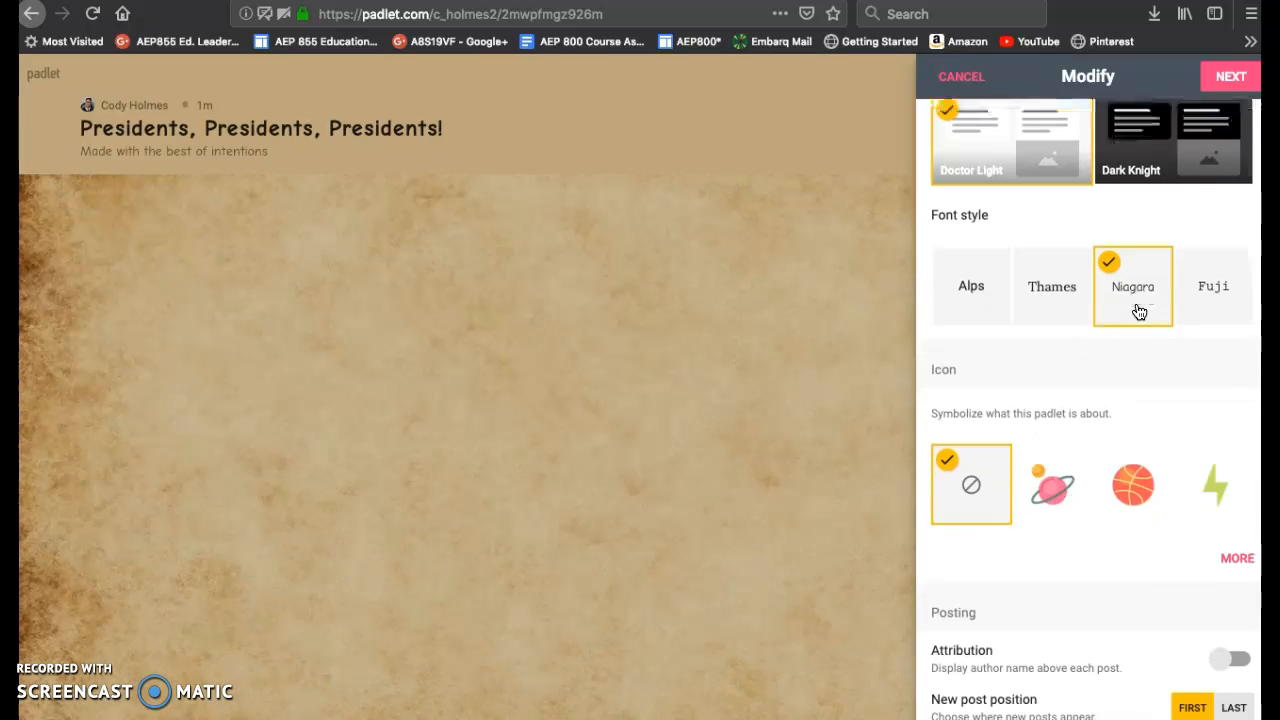
Choose the green lightning bolt as the padlet's icon and proceed to the People & Privacy settings
{"action": "scroll", "coordinate": [1170, 380], "scroll_direction": "down", "scroll_amount": 1}
{"action": "left_click", "coordinate": [1222, 410]}
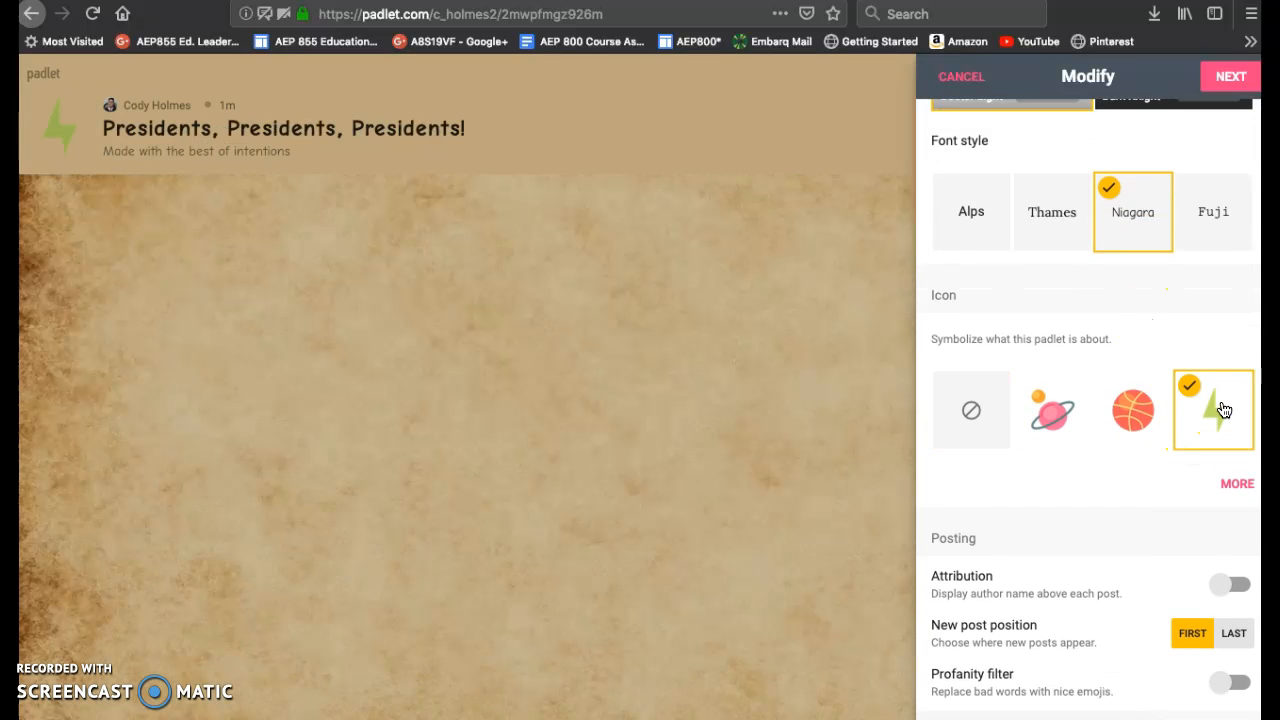
{"action": "scroll", "coordinate": [1223, 410], "scroll_direction": "down", "scroll_amount": 5}
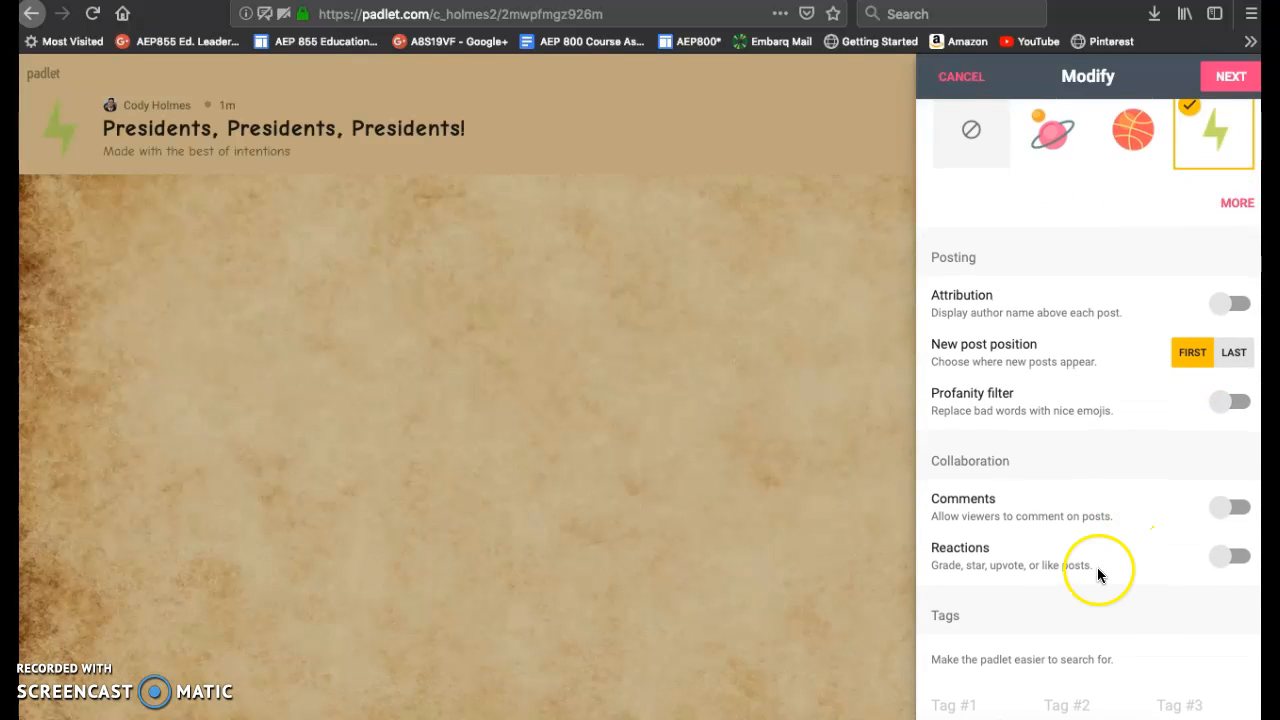
{"action": "scroll", "coordinate": [1110, 545], "scroll_direction": "down", "scroll_amount": 1}
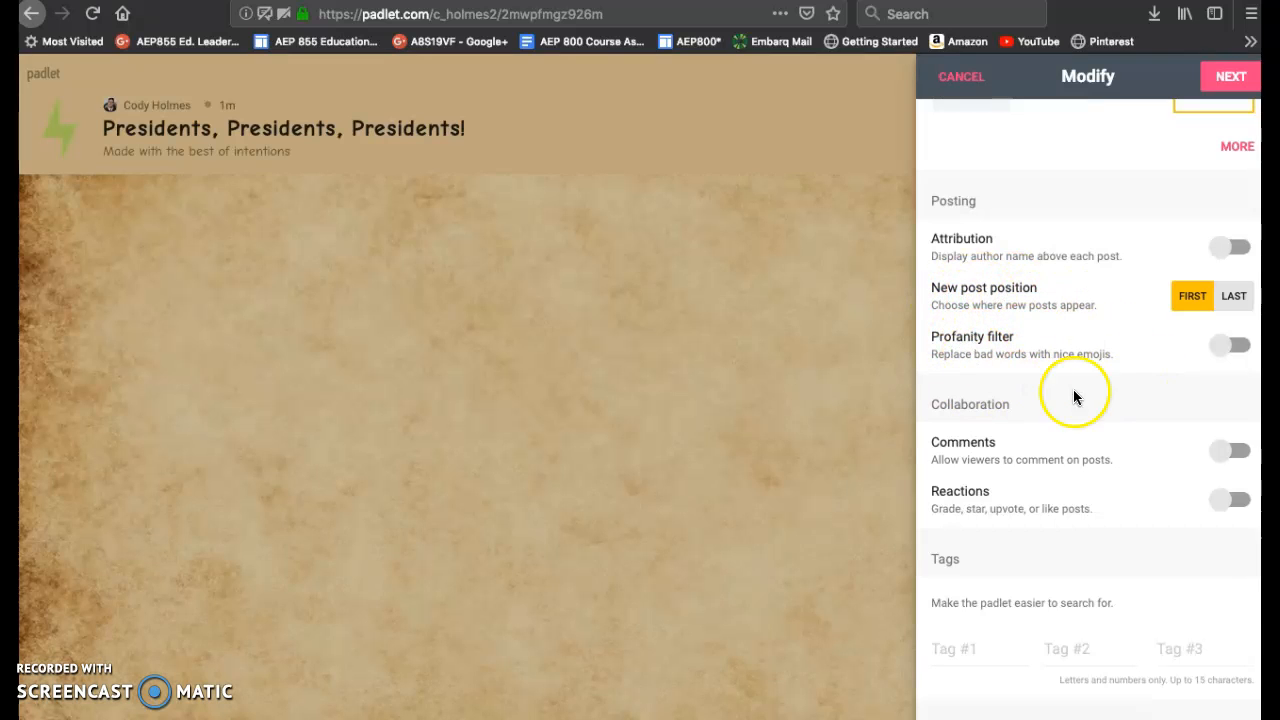
{"action": "scroll", "coordinate": [1182, 542], "scroll_direction": "down", "scroll_amount": 3}
{"action": "scroll", "coordinate": [1184, 539], "scroll_direction": "down", "scroll_amount": 1}
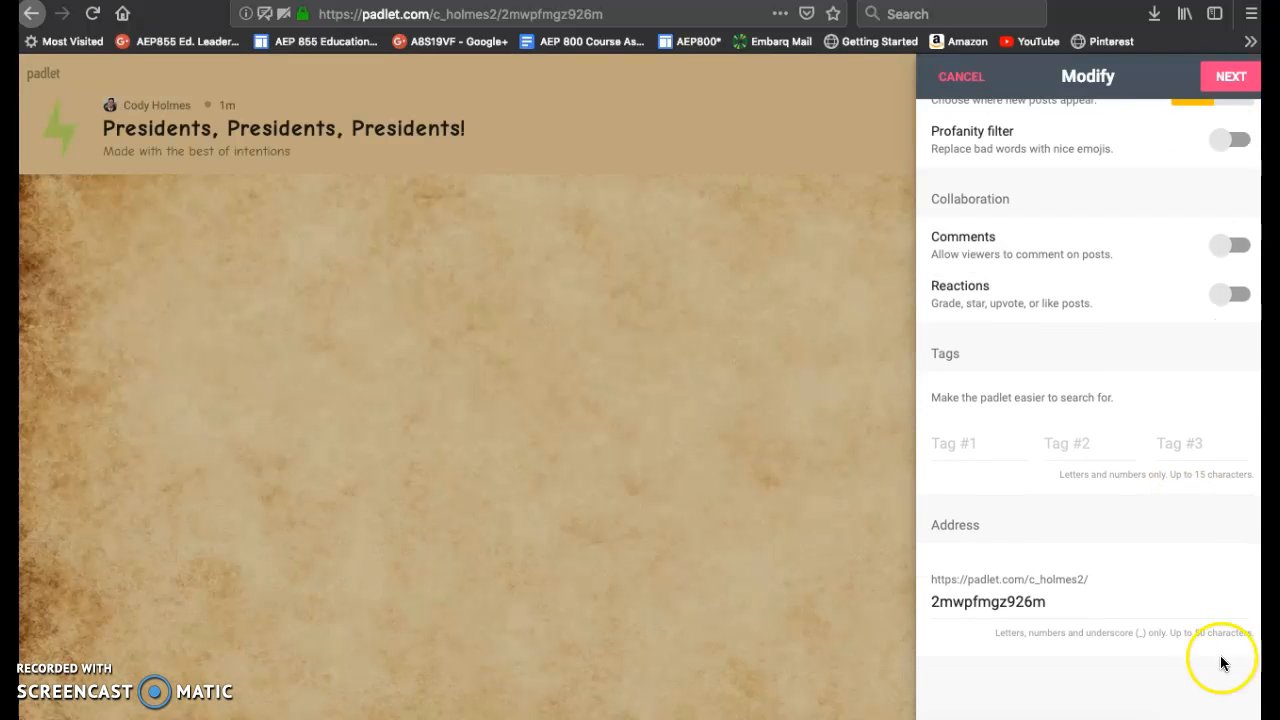
{"action": "left_click", "coordinate": [1227, 84]}
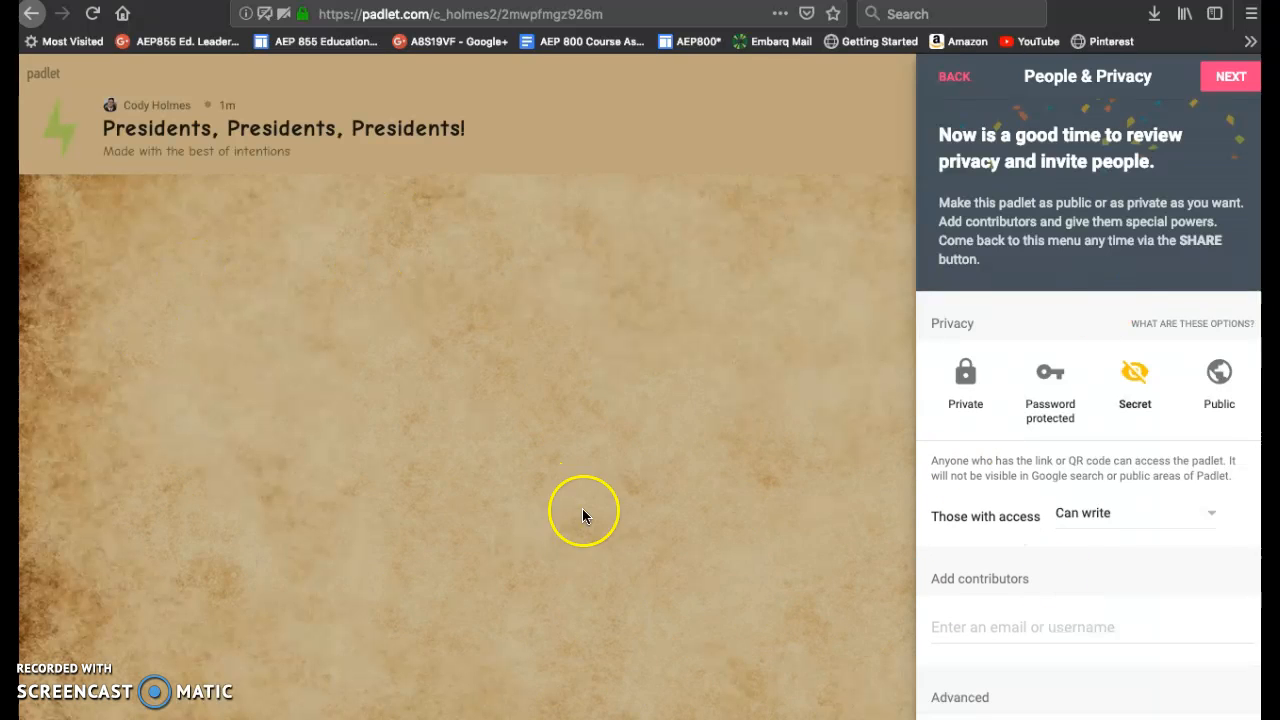
Review the privacy, contributor and advanced options without changing them, and finish the setup to start posting
{"action": "scroll", "coordinate": [1025, 508], "scroll_direction": "down", "scroll_amount": 3}
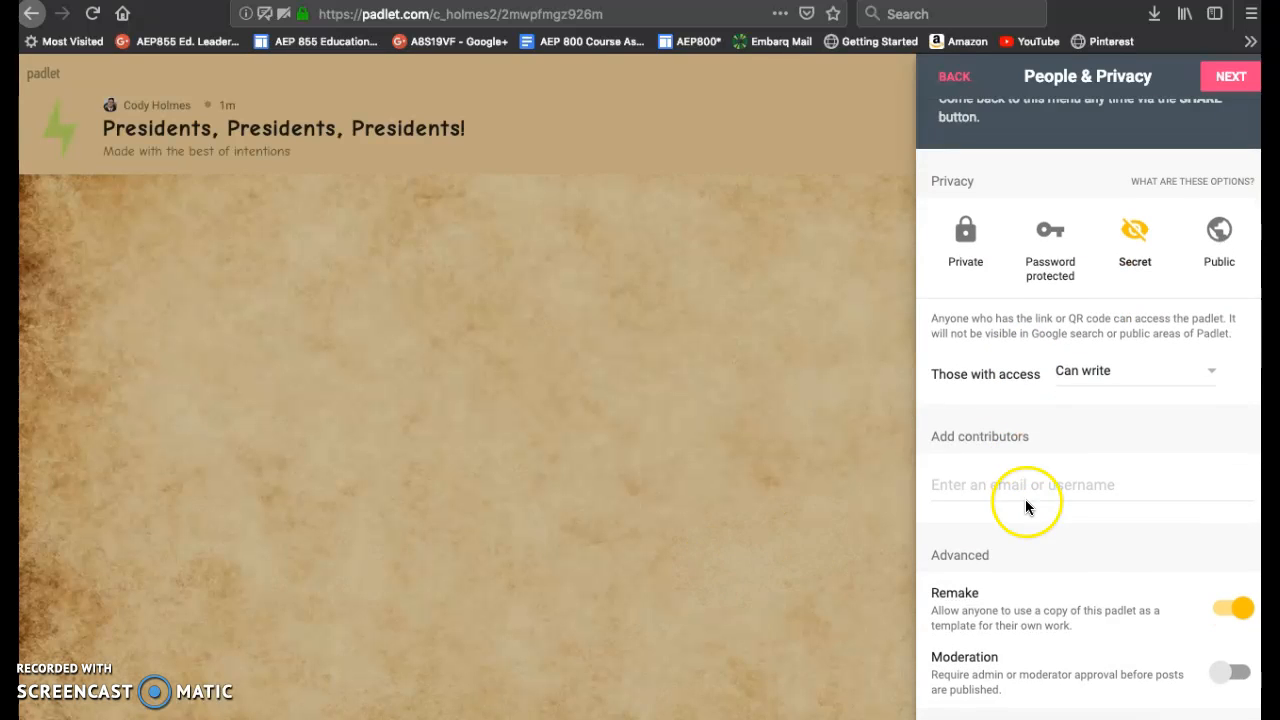
{"action": "scroll", "coordinate": [1025, 508], "scroll_direction": "down", "scroll_amount": 1}
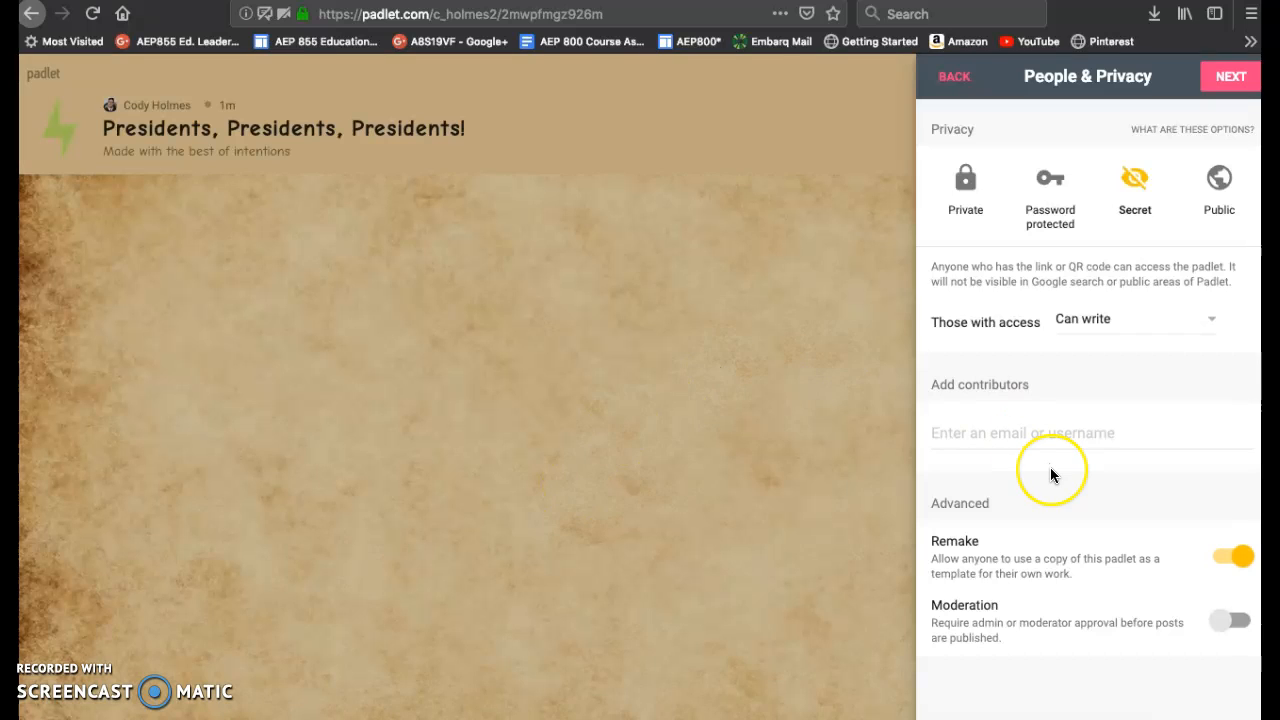
{"action": "scroll", "coordinate": [1050, 470], "scroll_direction": "up", "scroll_amount": 1}
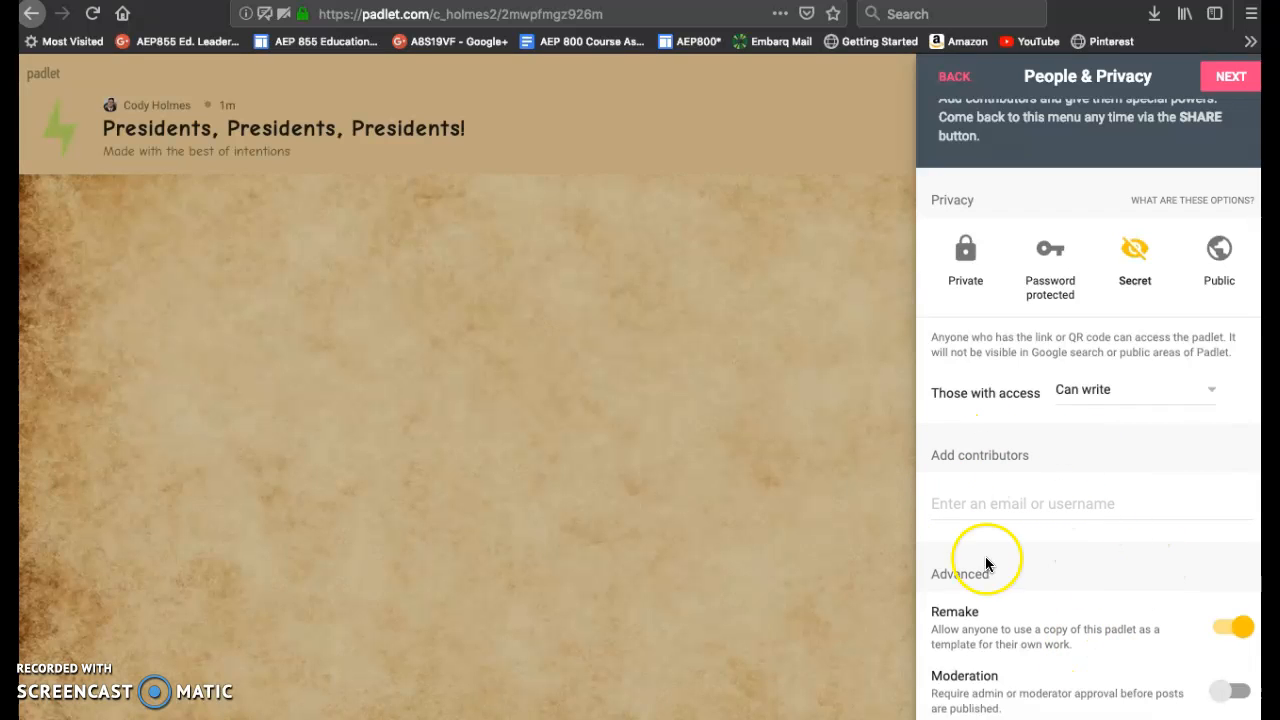
{"action": "left_click", "coordinate": [1223, 88]}
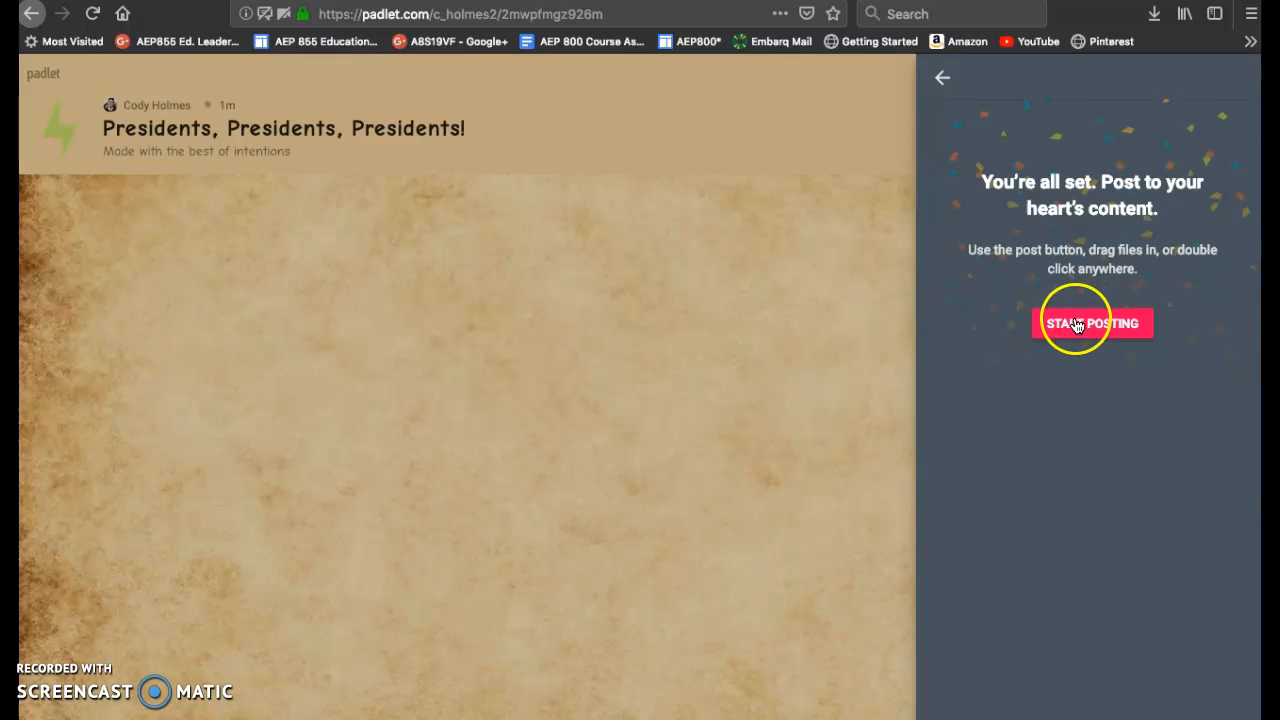
{"action": "left_click", "coordinate": [1077, 324]}
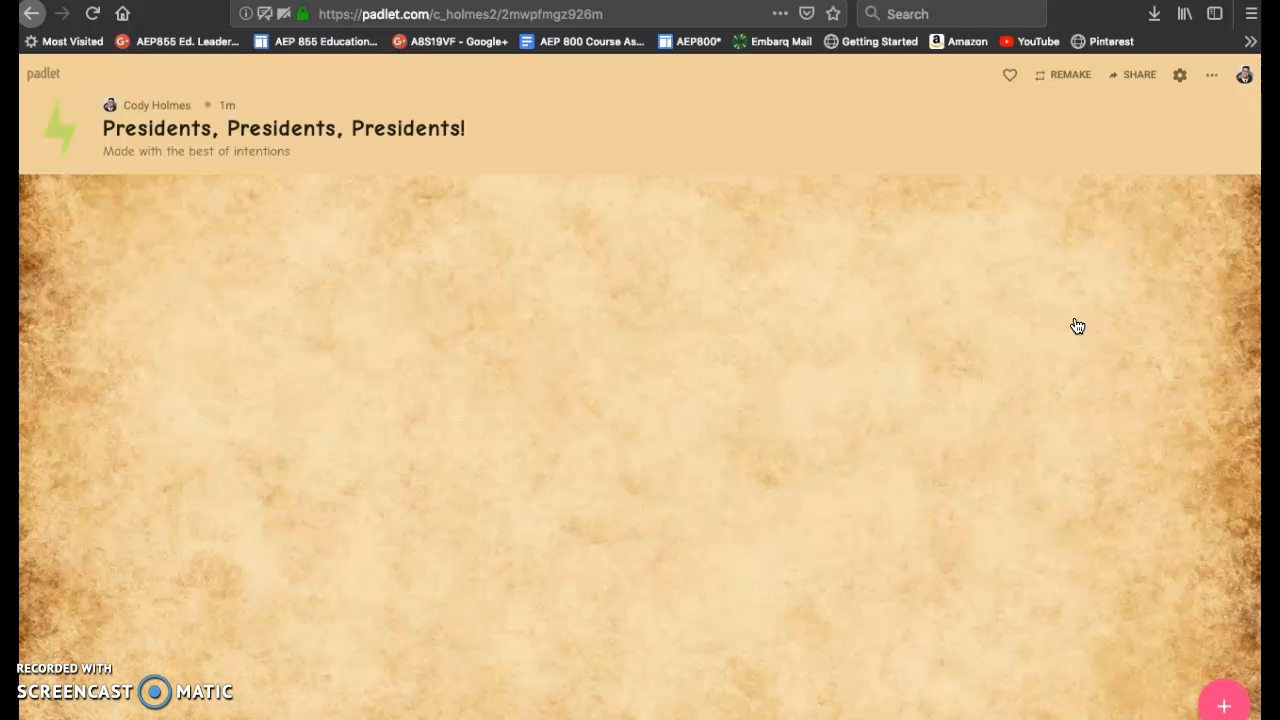
Create a new post on the wall, titled "Abraham Lincoln:" followed by the author's first name
{"action": "double_click", "coordinate": [604, 290]}
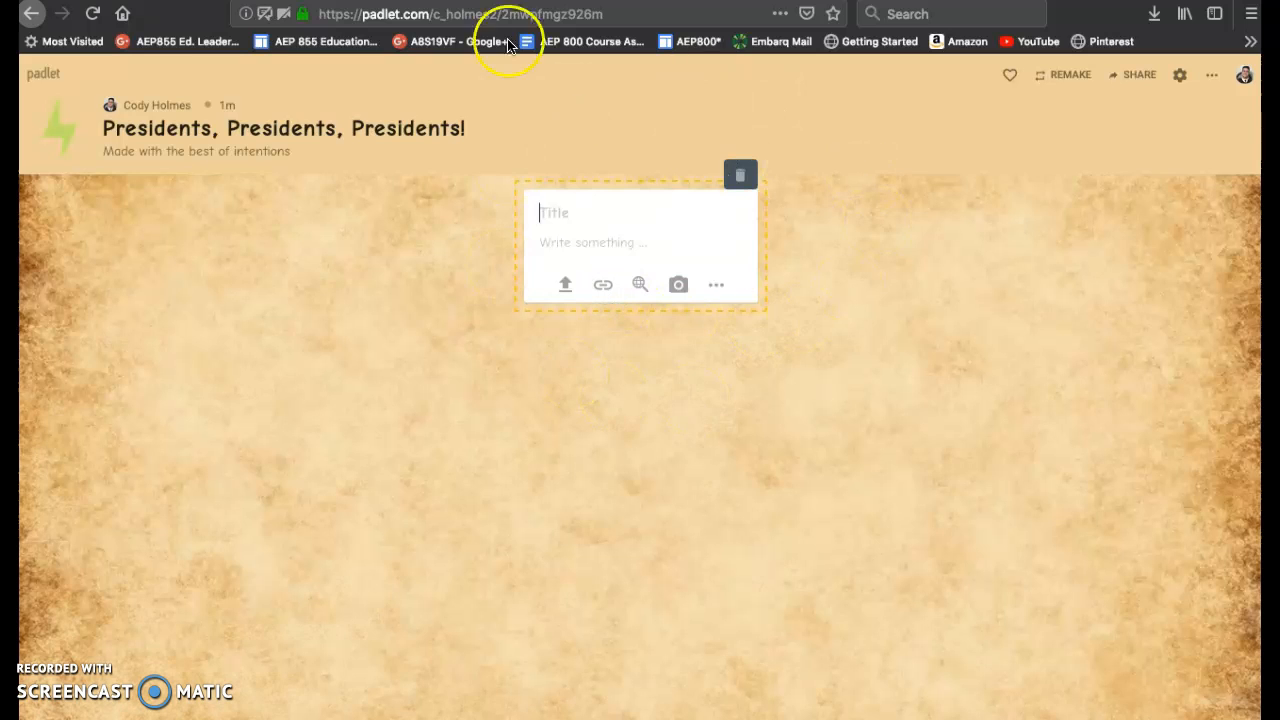
{"action": "left_click", "coordinate": [563, 220]}
{"action": "left_click", "coordinate": [591, 240]}
{"action": "left_click", "coordinate": [574, 214]}
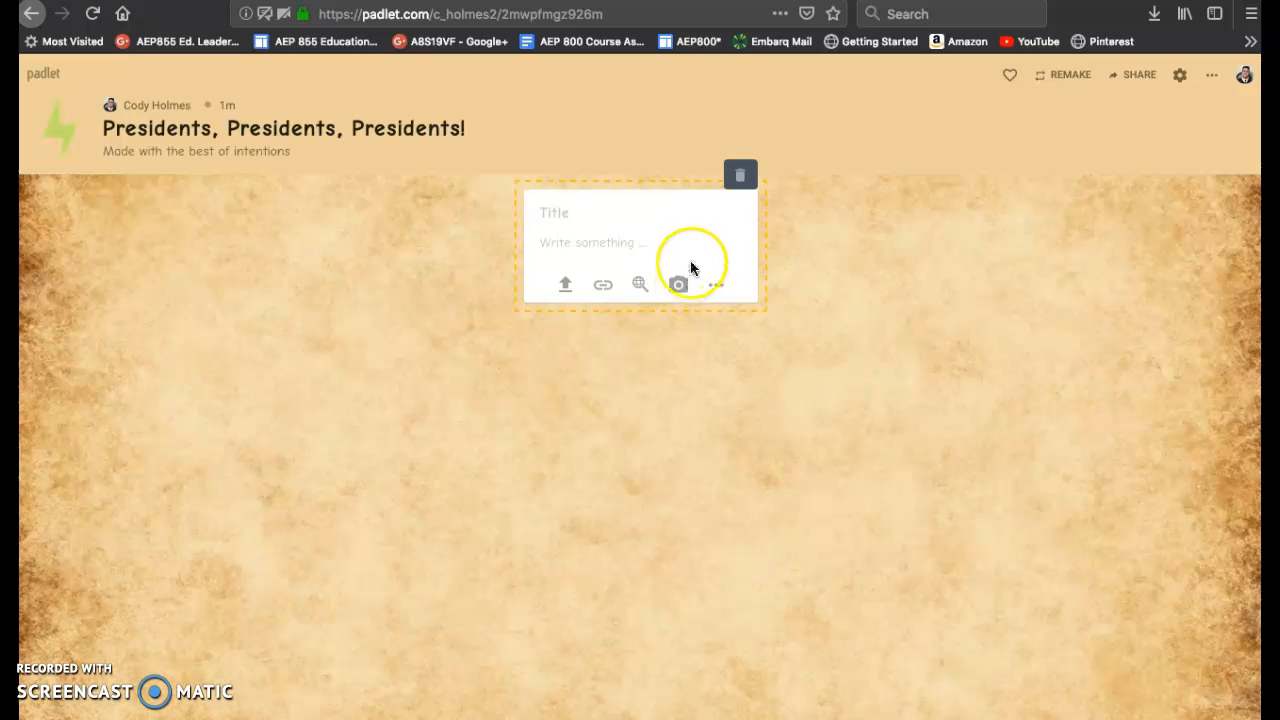
{"action": "left_click", "coordinate": [583, 213]}
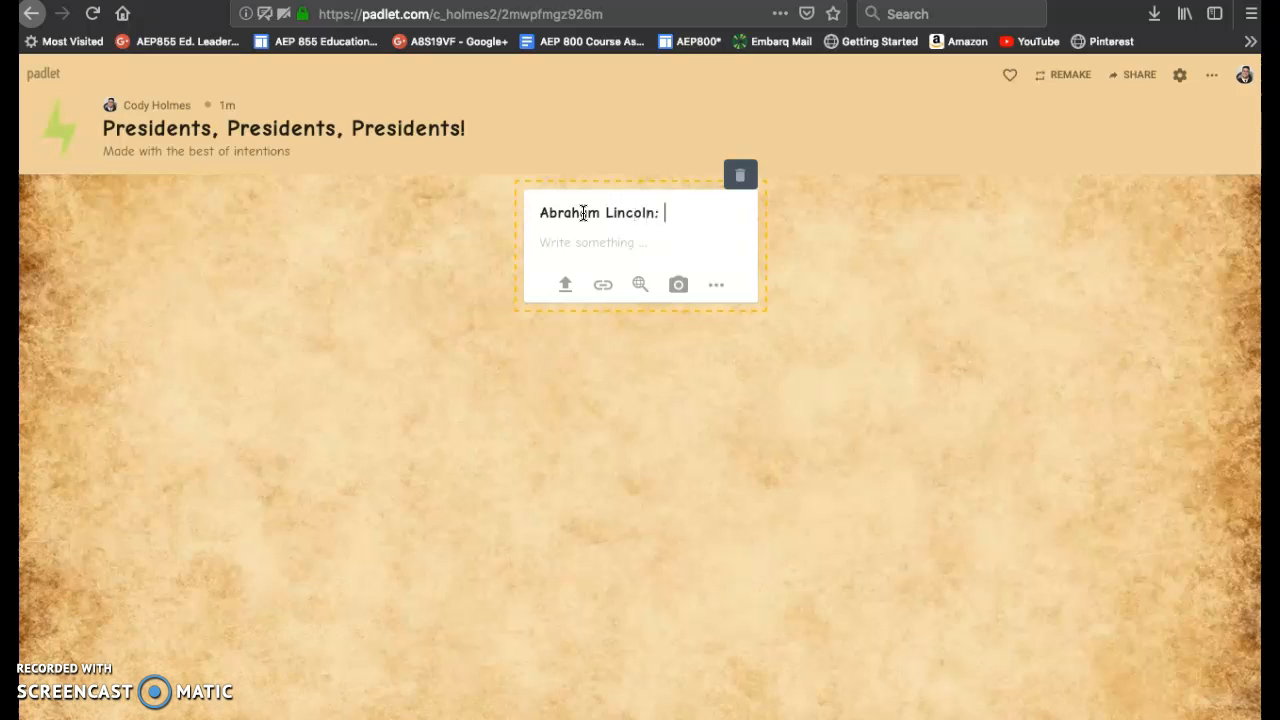
{"action": "left_click", "coordinate": [808, 300]}
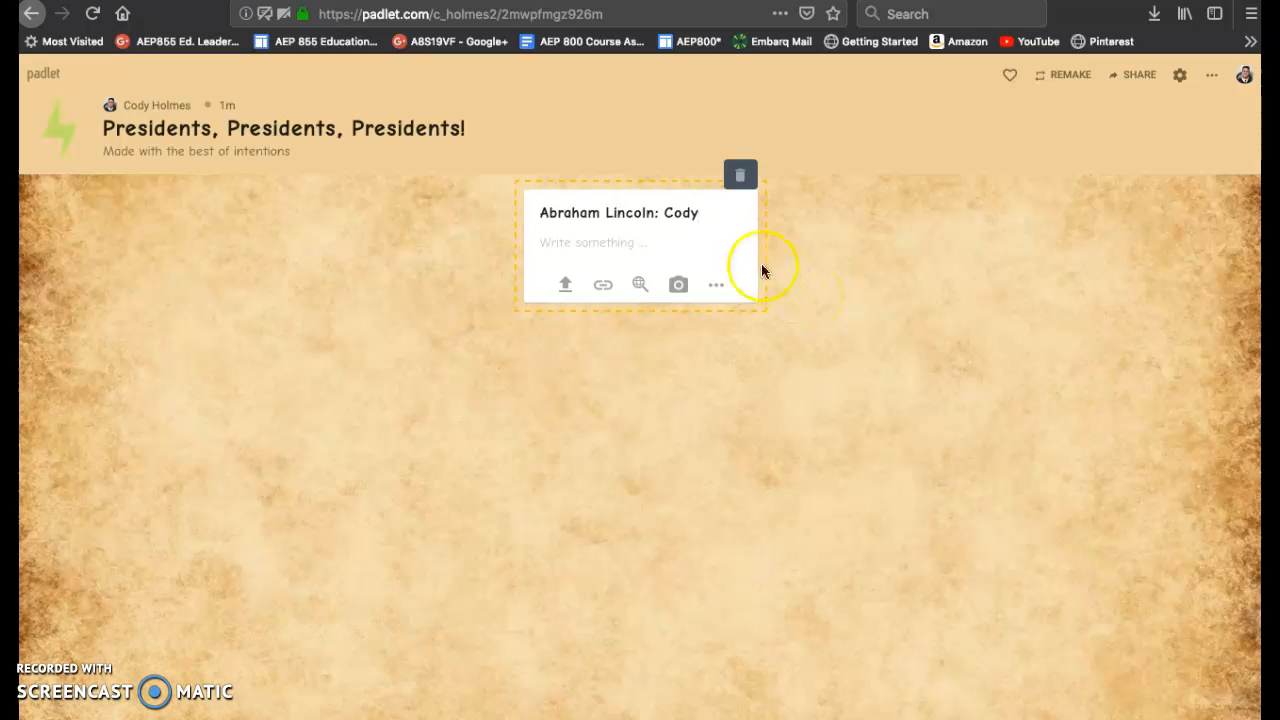
Enter "Abe was the best president!" as the body text of the Abraham Lincoln post
{"action": "left_click", "coordinate": [640, 245]}
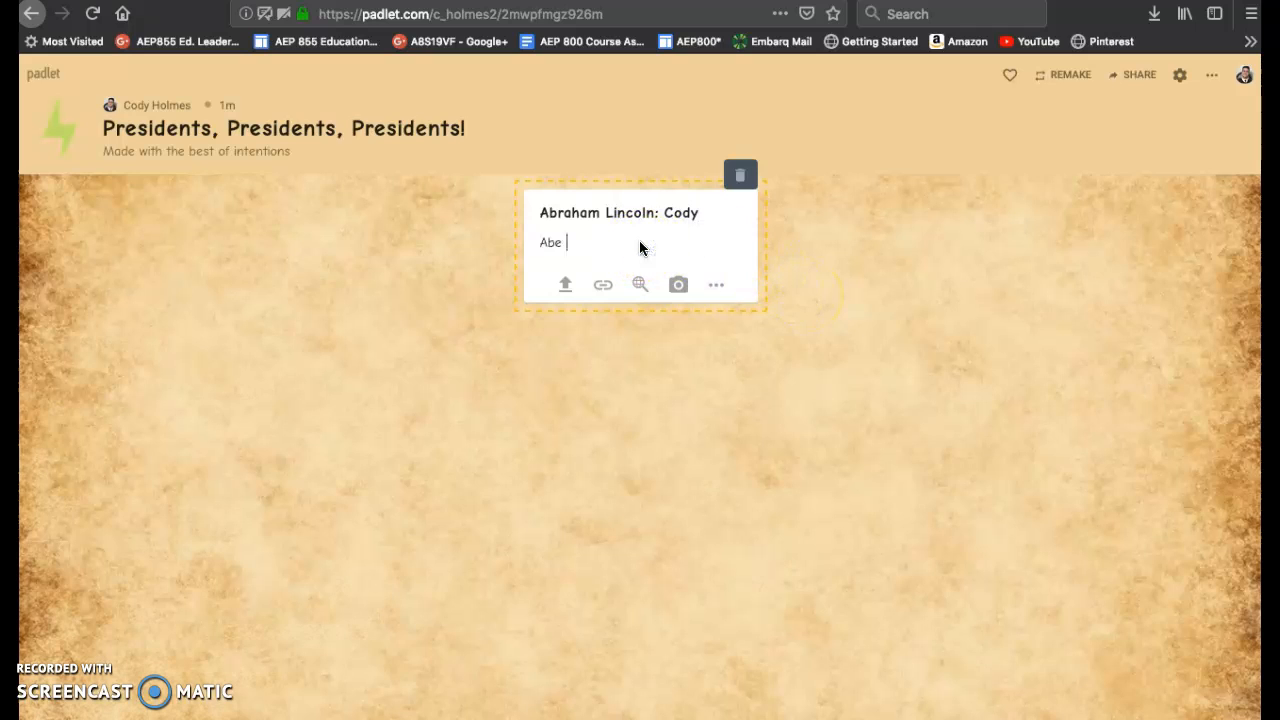
{"action": "type", "text": "Abe was the best president!"}
{"action": "left_click", "coordinate": [719, 287]}
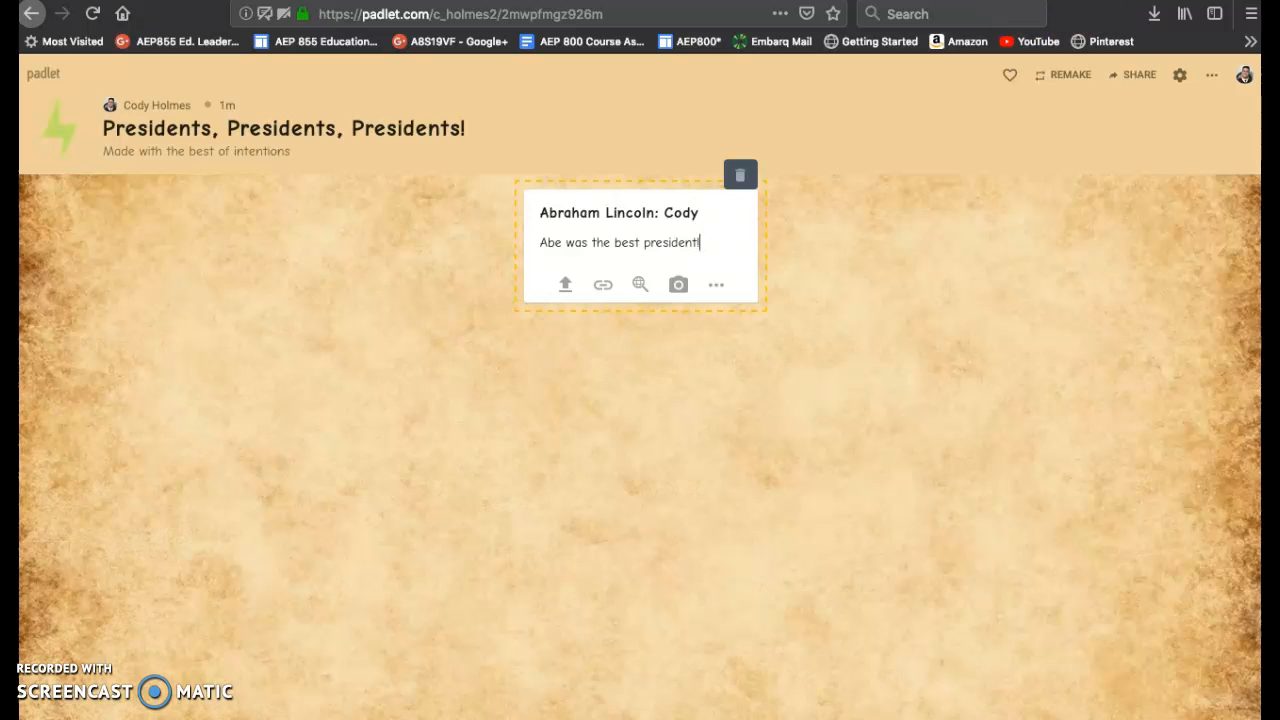
Switch to the Business Insider article, open its Abraham Lincoln portrait as a standalone image and copy the image's URL
{"action": "left_click", "coordinate": [1115, 1]}
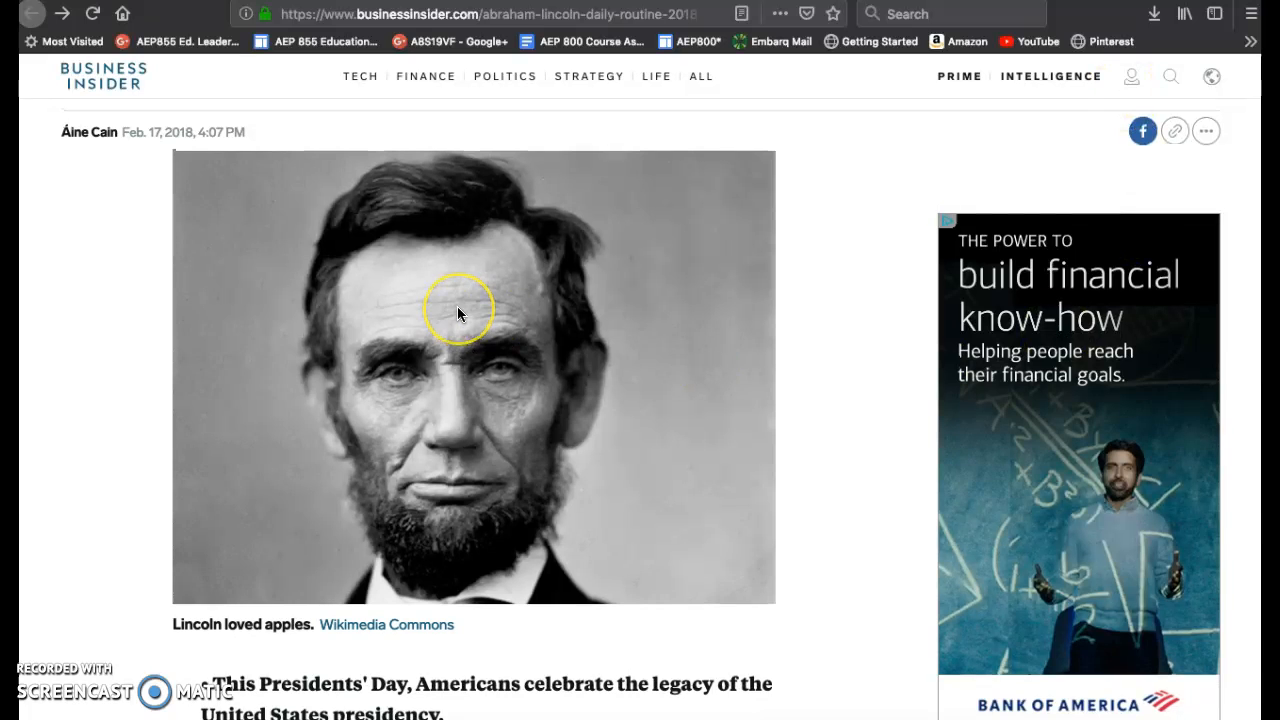
{"action": "scroll", "coordinate": [457, 306], "scroll_direction": "down", "scroll_amount": 3}
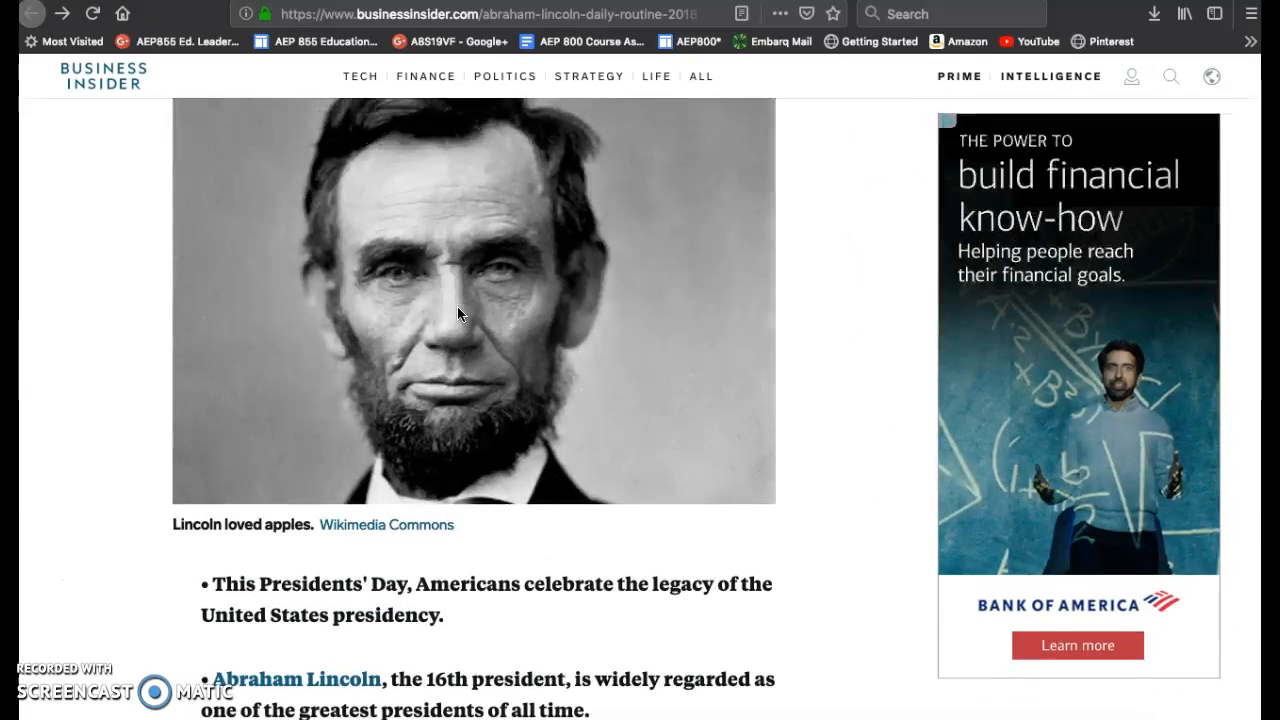
{"action": "right_click", "coordinate": [484, 300]}
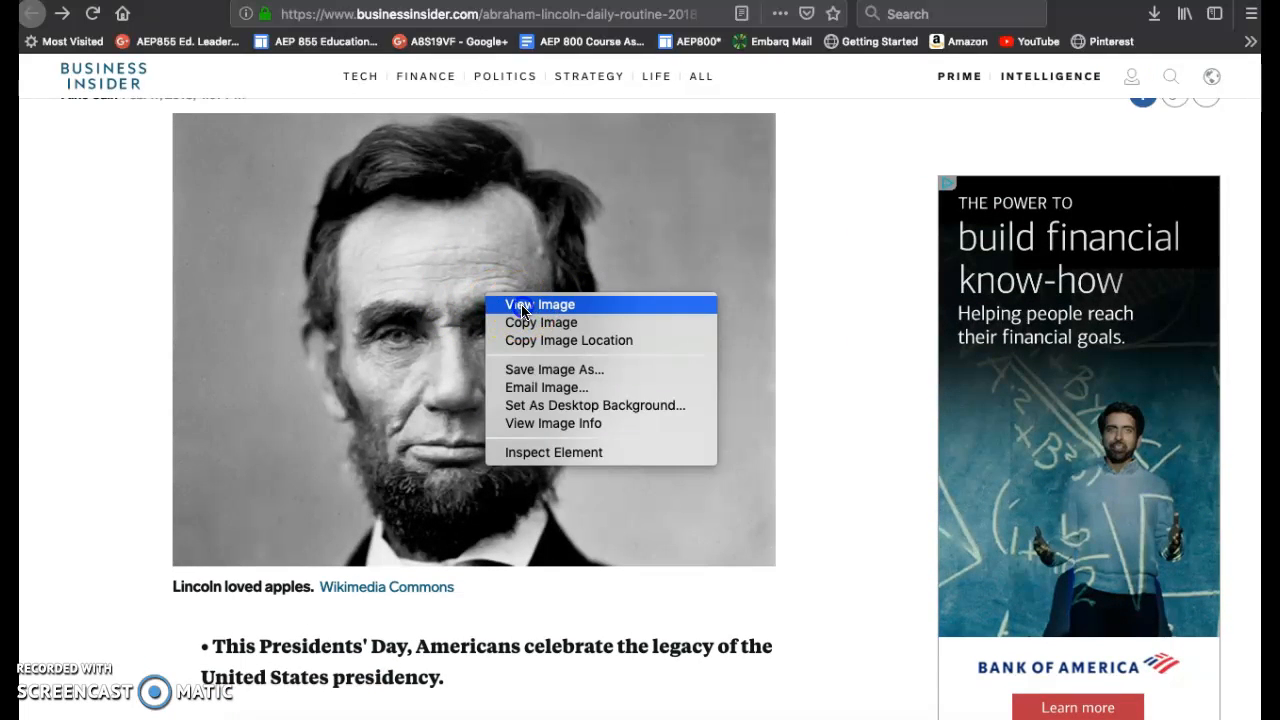
{"action": "left_click", "coordinate": [521, 306]}
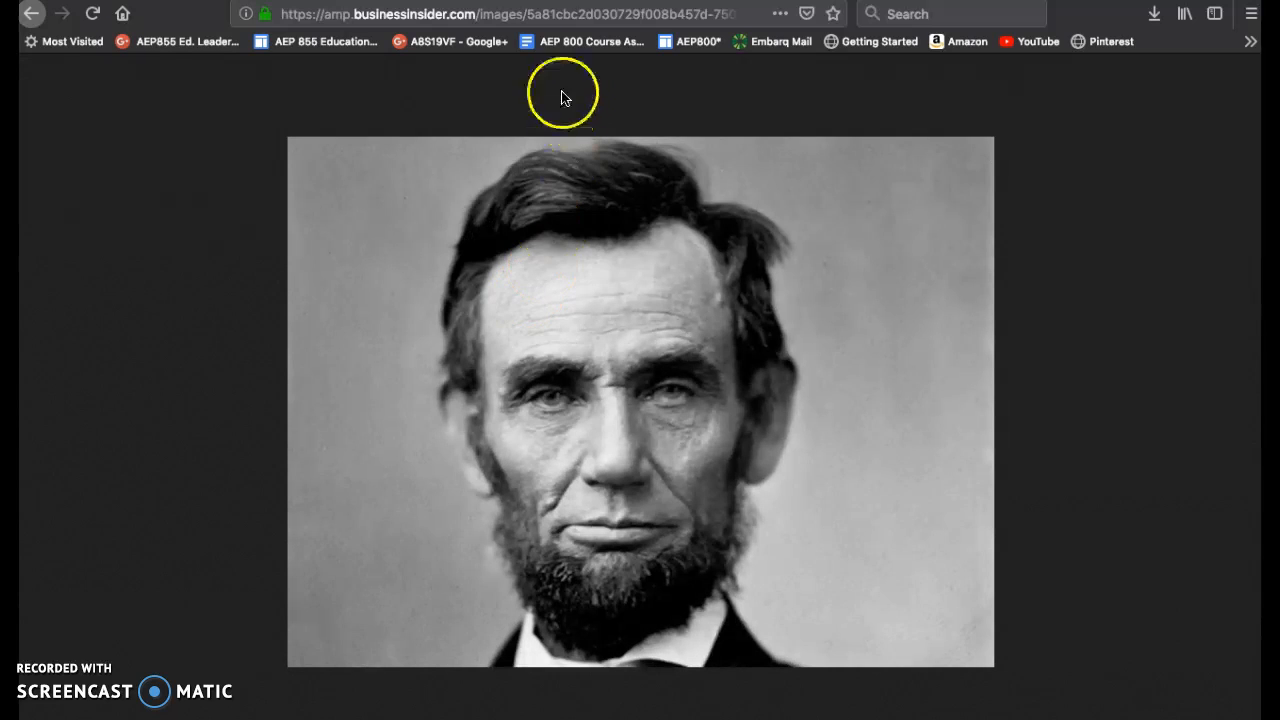
{"action": "left_click", "coordinate": [519, 14]}
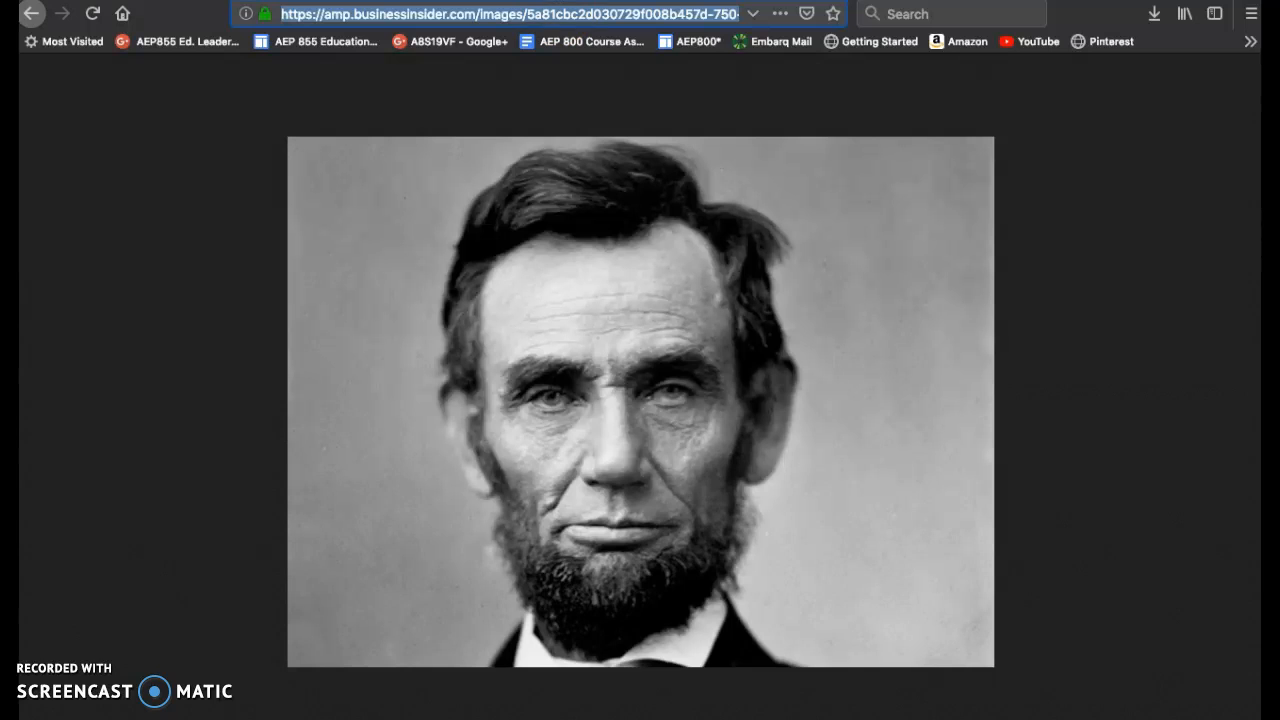
Return to the padlet and attach the portrait to the Abraham Lincoln post by saving the copied image URL as a link
{"action": "key", "text": "ctrl+Tab"}
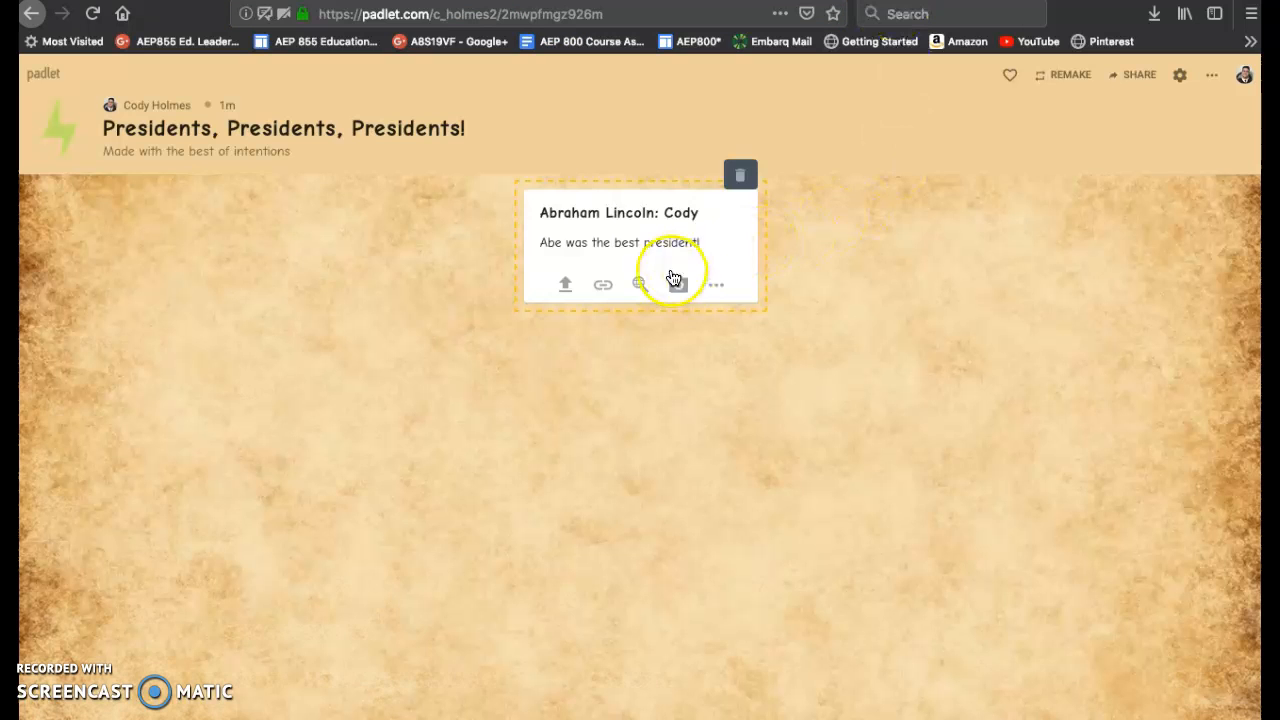
{"action": "left_click", "coordinate": [602, 287]}
{"action": "left_click", "coordinate": [574, 371]}
{"action": "key", "text": "super+v"}
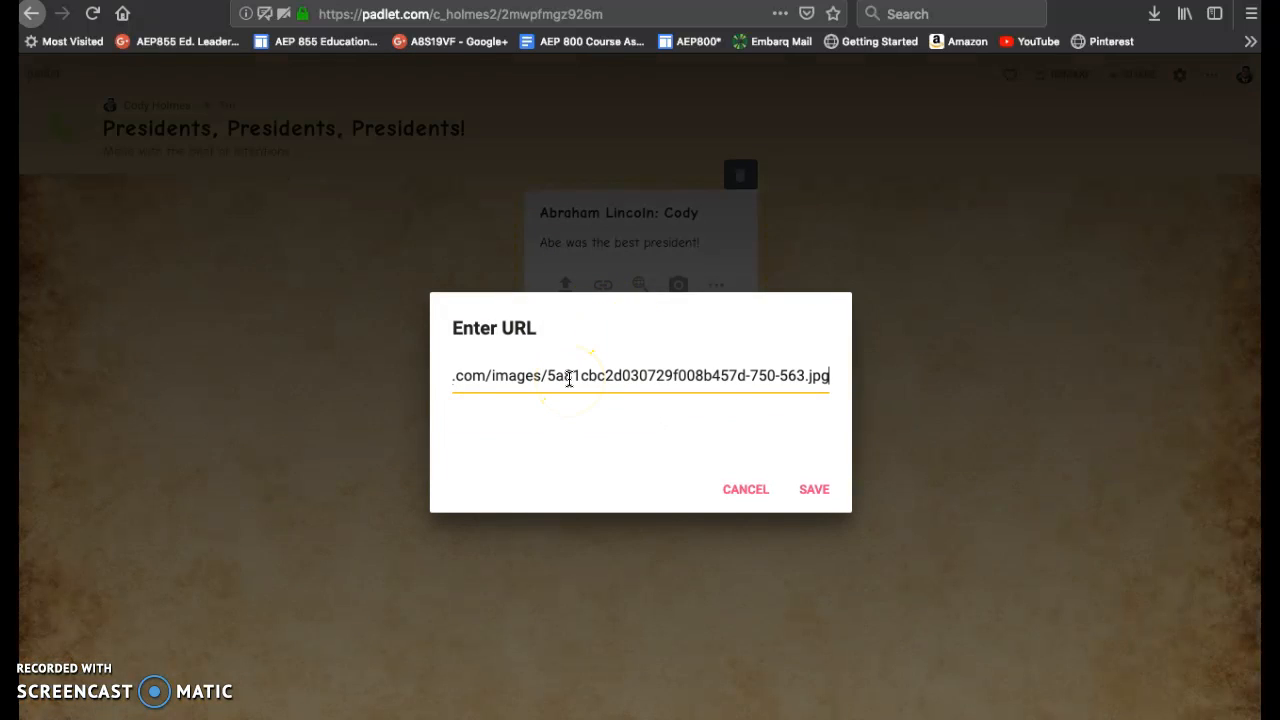
{"action": "left_click", "coordinate": [820, 489]}
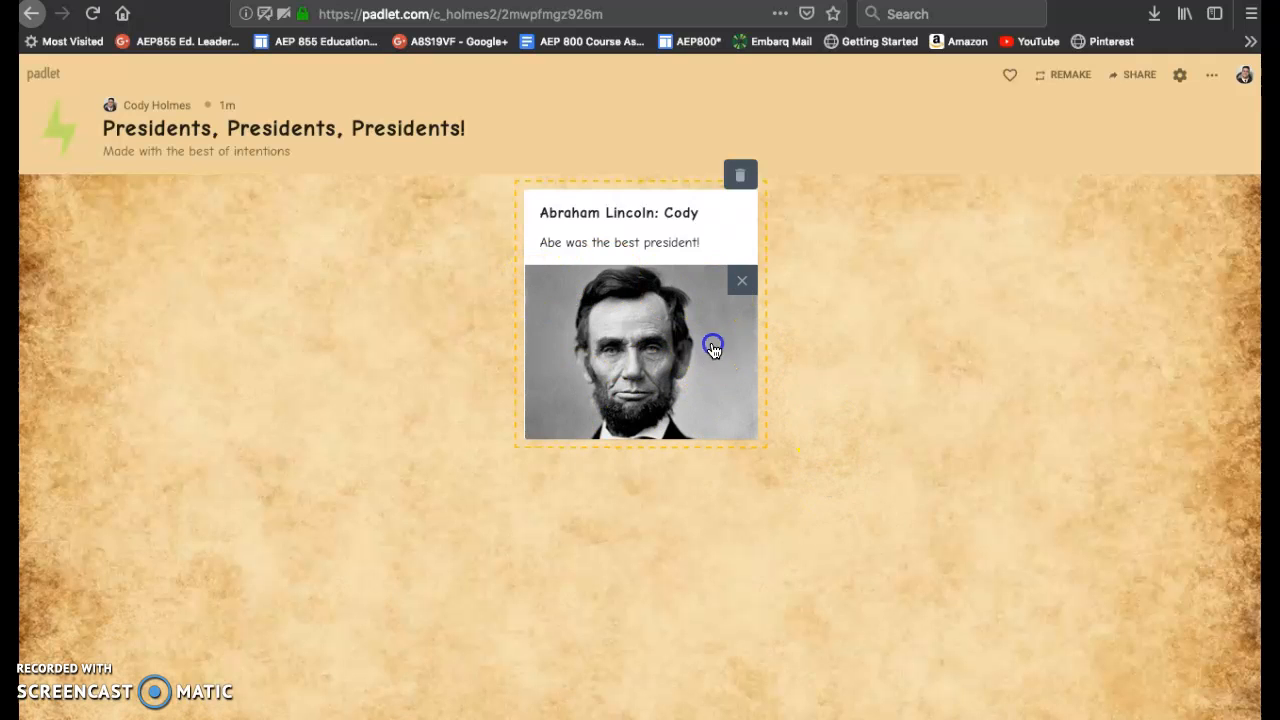
Preview the attached portrait enlarged, return to the wall and finish editing the Abraham Lincoln post
{"action": "left_click_drag", "start_coordinate": [711, 346], "coordinate": [562, 401]}
{"action": "left_click", "coordinate": [562, 401]}
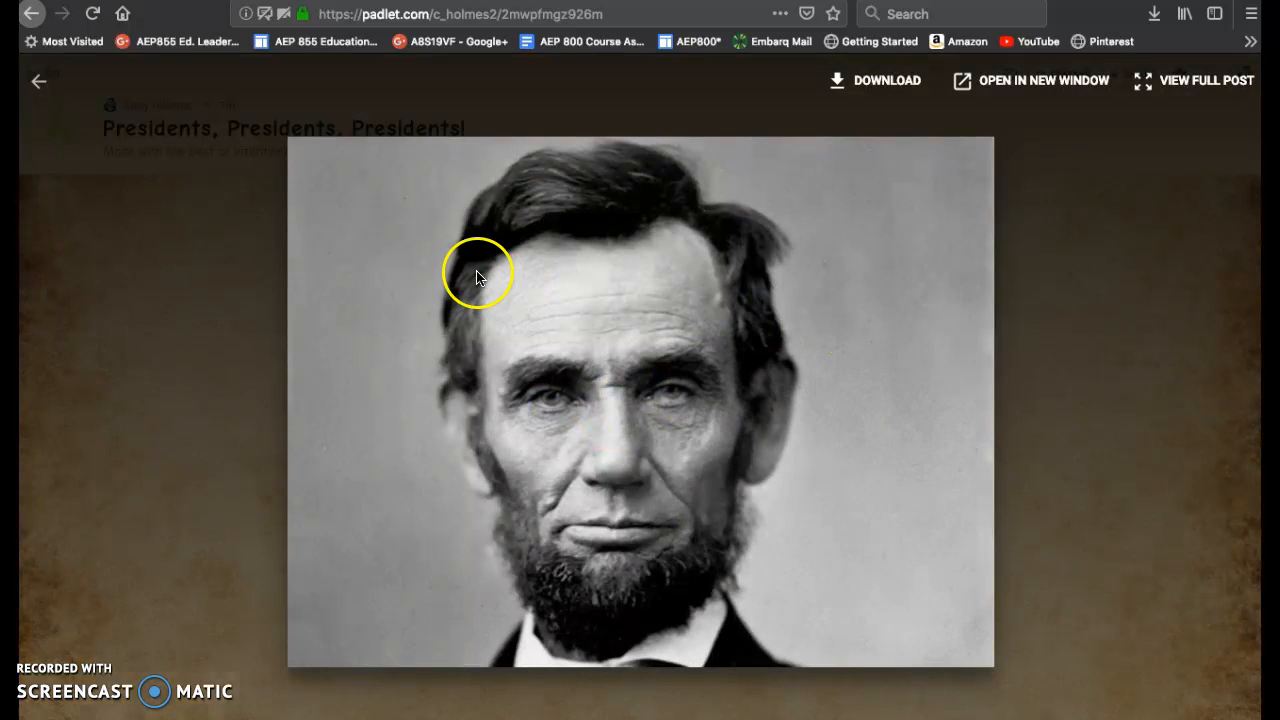
{"action": "left_click", "coordinate": [39, 81]}
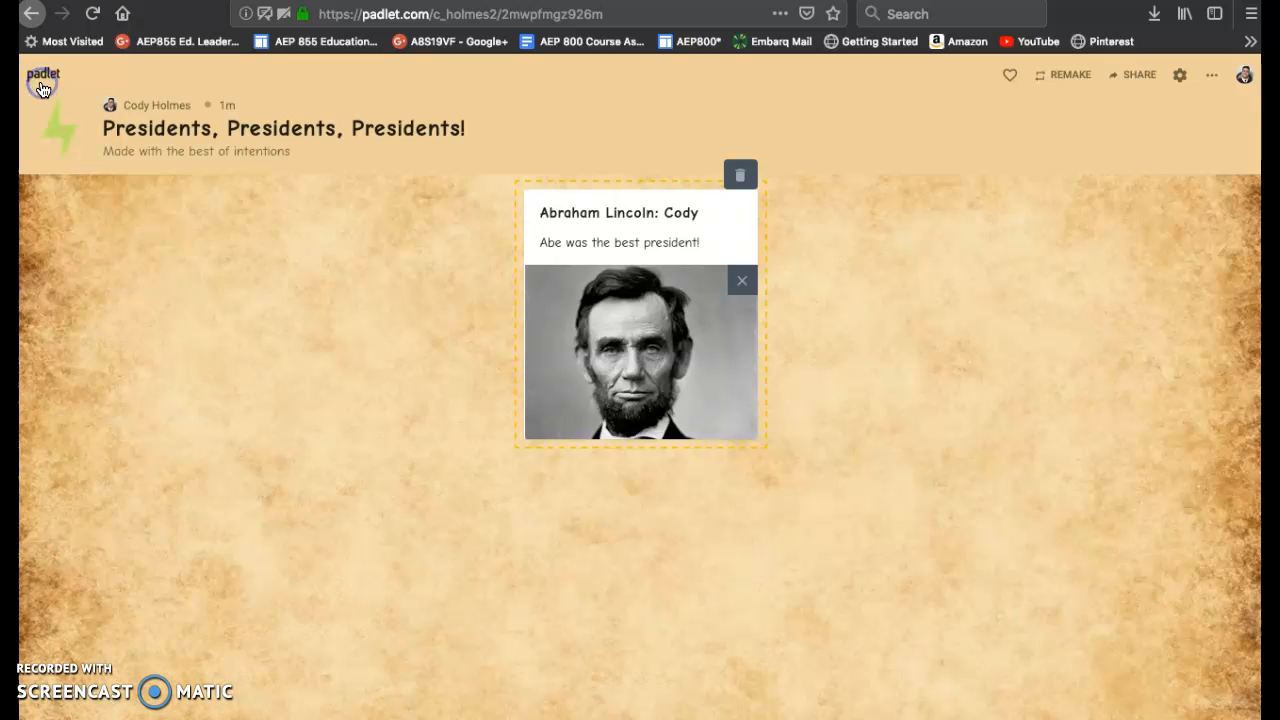
{"action": "left_click", "coordinate": [798, 538]}
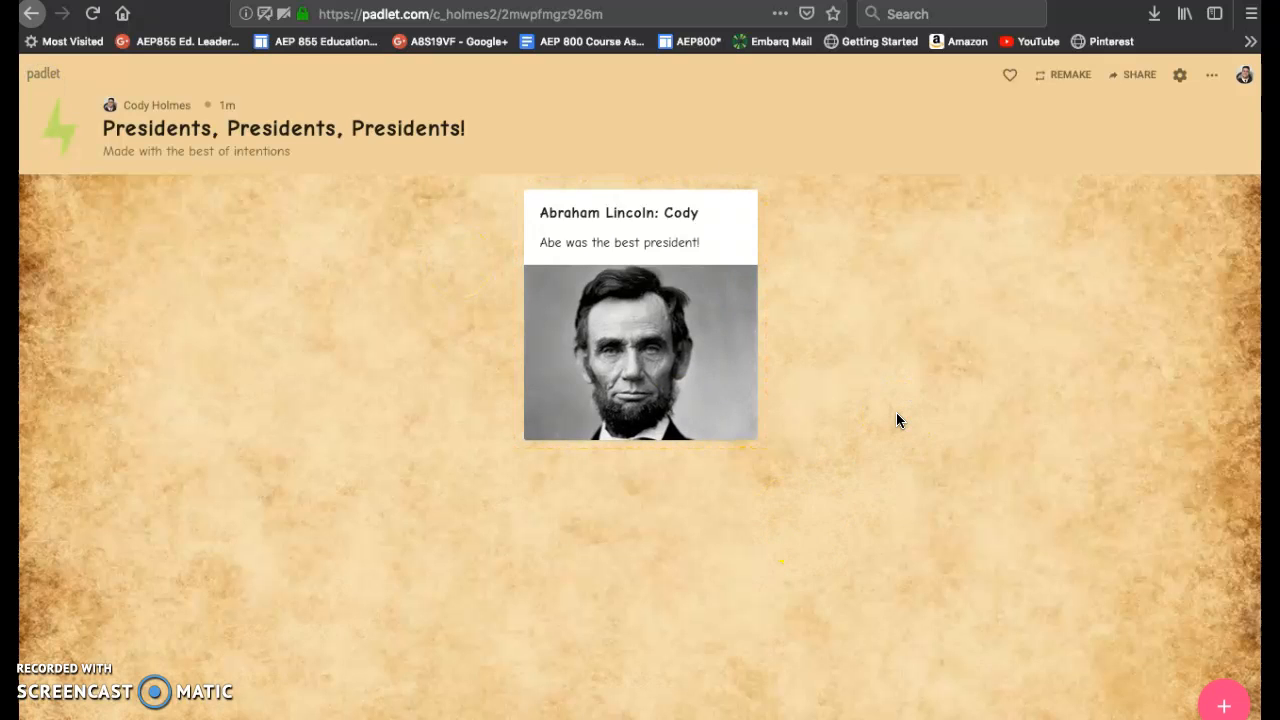
Add a second post titled "George Washington:" followed by a student's first name, with the filler body text "lajflajsdlfjaslfjl"
{"action": "double_click", "coordinate": [1039, 360]}
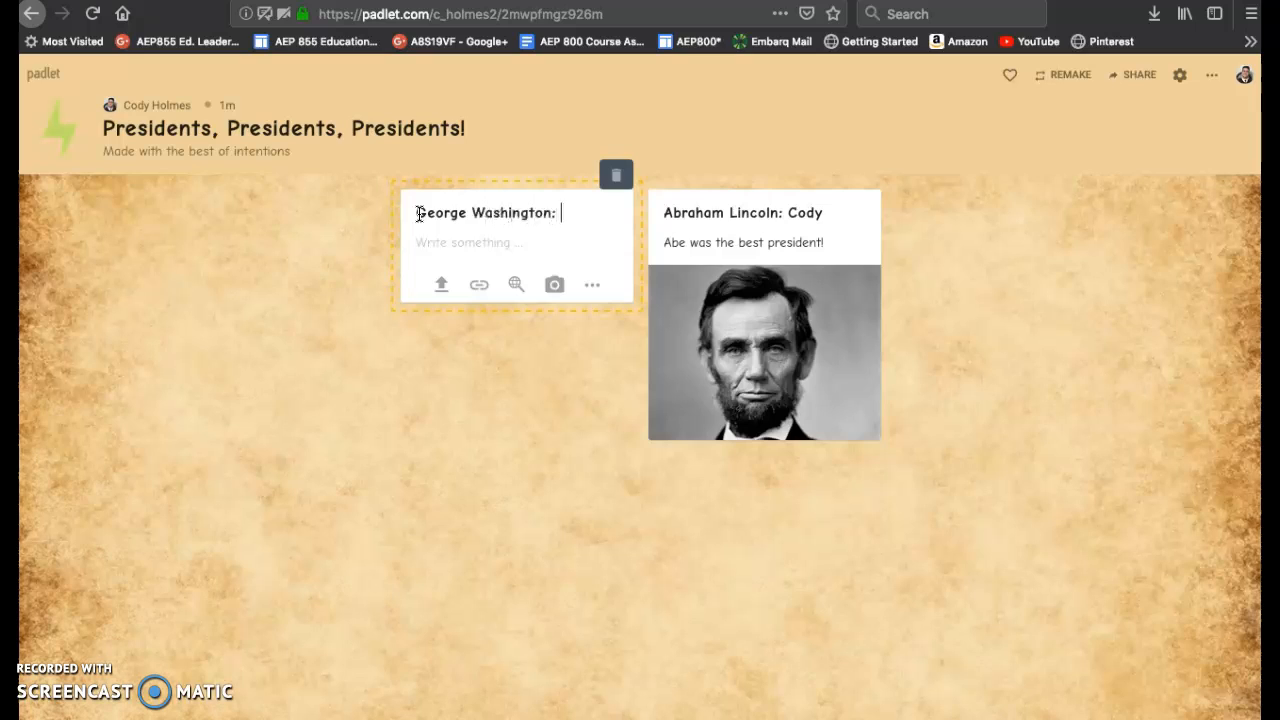
{"action": "type", "text": "y"}
{"action": "left_click", "coordinate": [449, 248]}
{"action": "type", "text": "fjl"}
{"action": "left_click", "coordinate": [462, 397]}
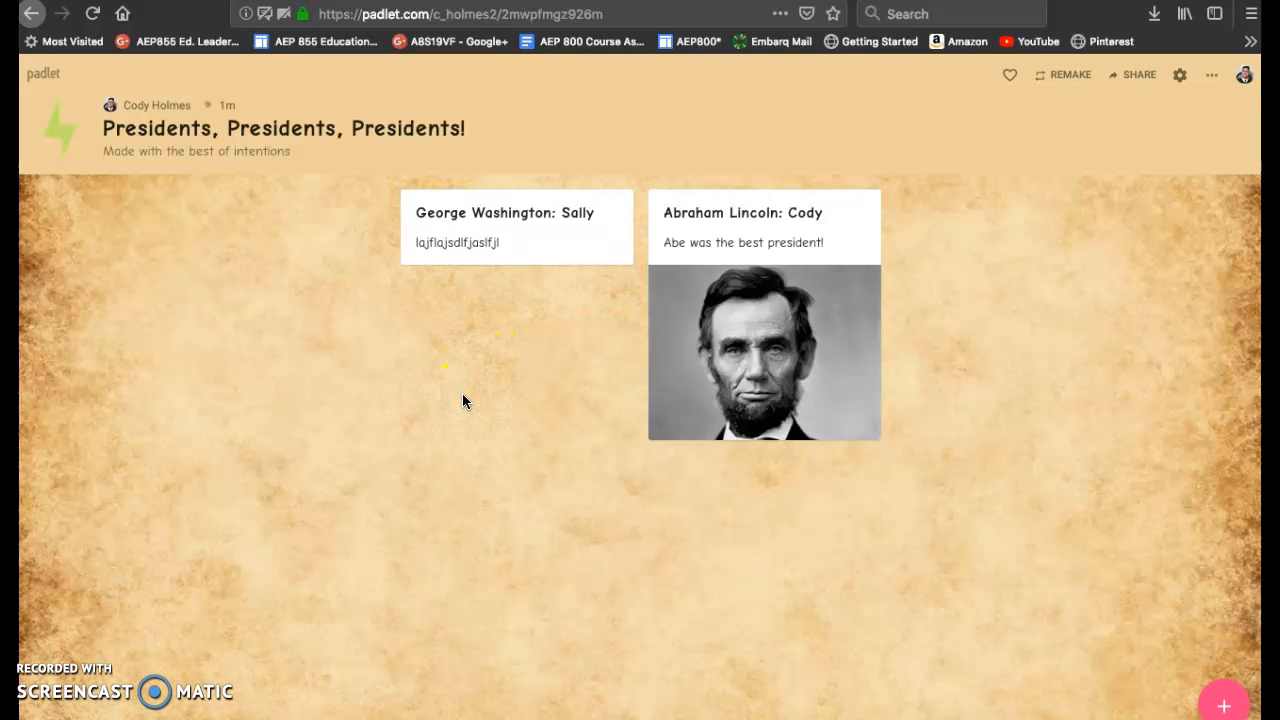